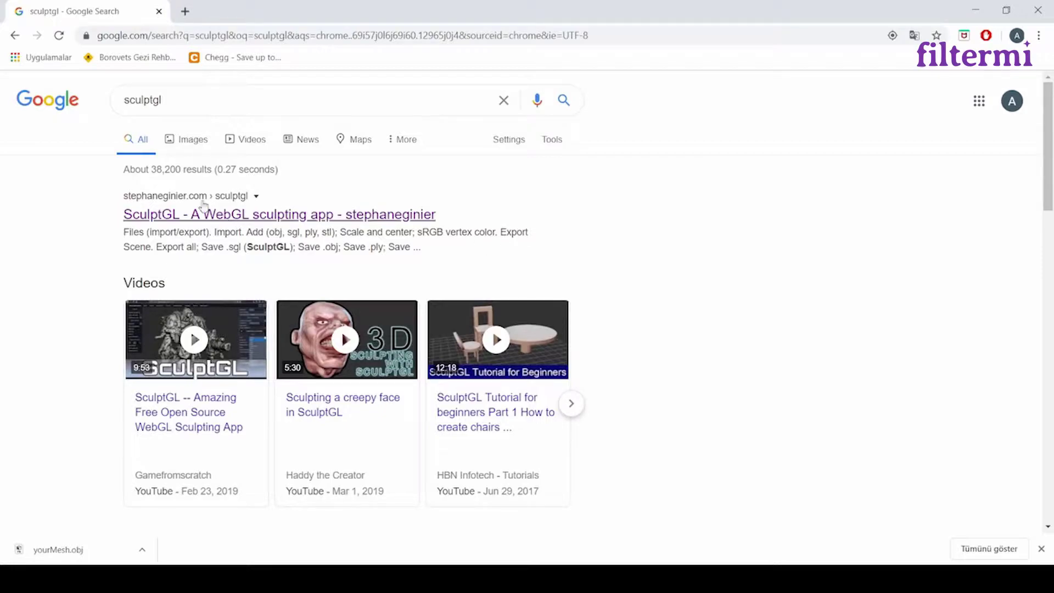
Step: Carve a mirrored brow groove and a nose ridge into the sphere with the symmetric Fırça brush
{"action": "left_click", "coordinate": [179, 100]}
{"action": "left_click", "coordinate": [20, 179]}
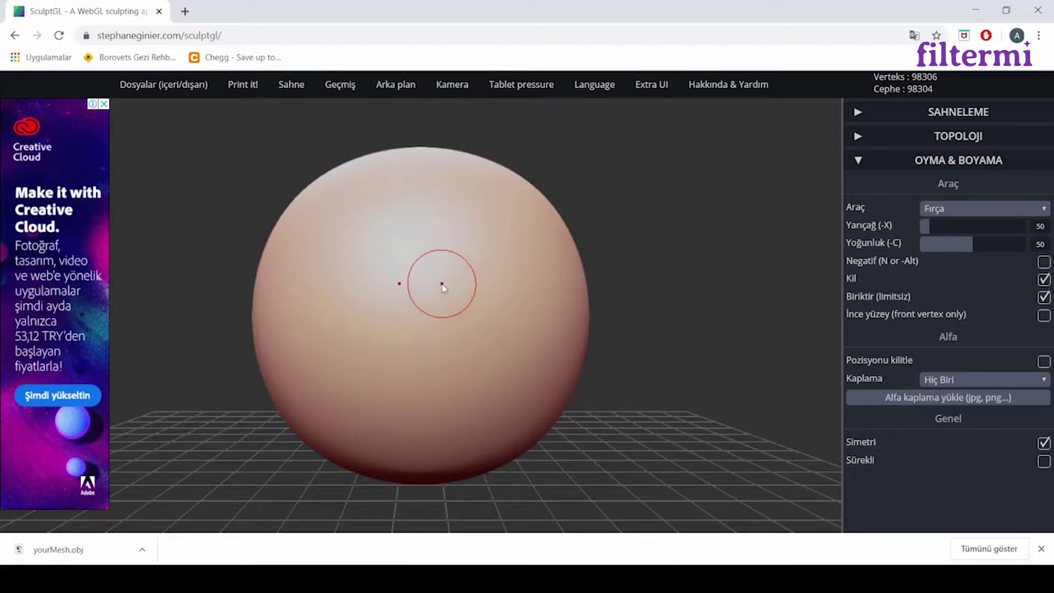
{"action": "left_click_drag", "start_coordinate": [431, 313], "coordinate": [585, 264]}
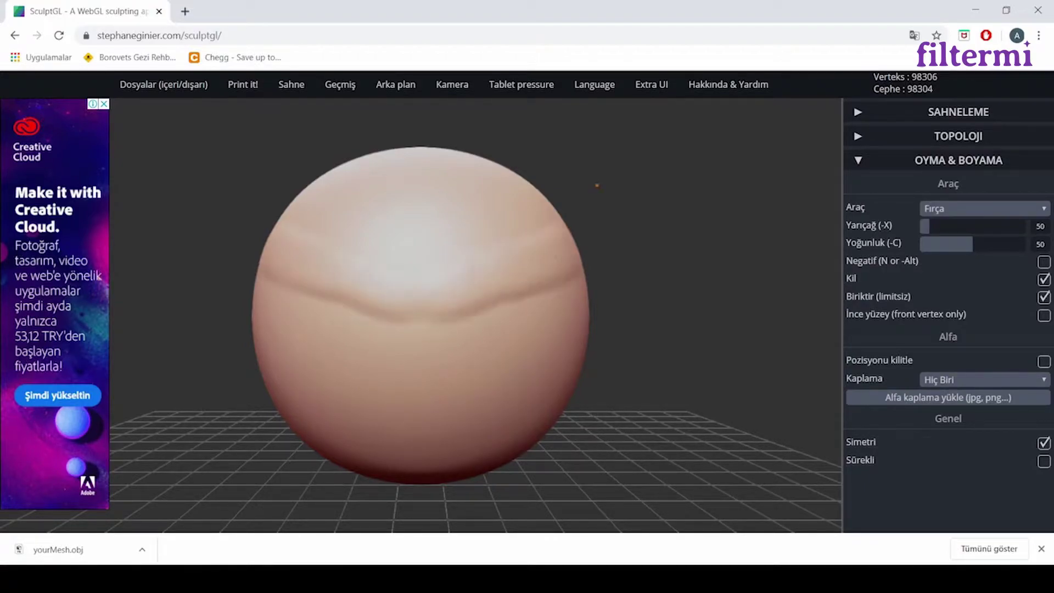
{"action": "mouse_move", "coordinate": [437, 200]}
{"action": "left_mouse_down"}
{"action": "mouse_move", "coordinate": [465, 324]}
{"action": "mouse_move", "coordinate": [451, 389]}
{"action": "mouse_move", "coordinate": [442, 307]}
{"action": "mouse_move", "coordinate": [437, 382]}
{"action": "mouse_move", "coordinate": [455, 345]}
{"action": "mouse_move", "coordinate": [499, 335]}
{"action": "mouse_move", "coordinate": [544, 343]}
{"action": "mouse_move", "coordinate": [472, 327]}
{"action": "mouse_move", "coordinate": [516, 347]}
{"action": "mouse_move", "coordinate": [505, 307]}
{"action": "left_mouse_up"}
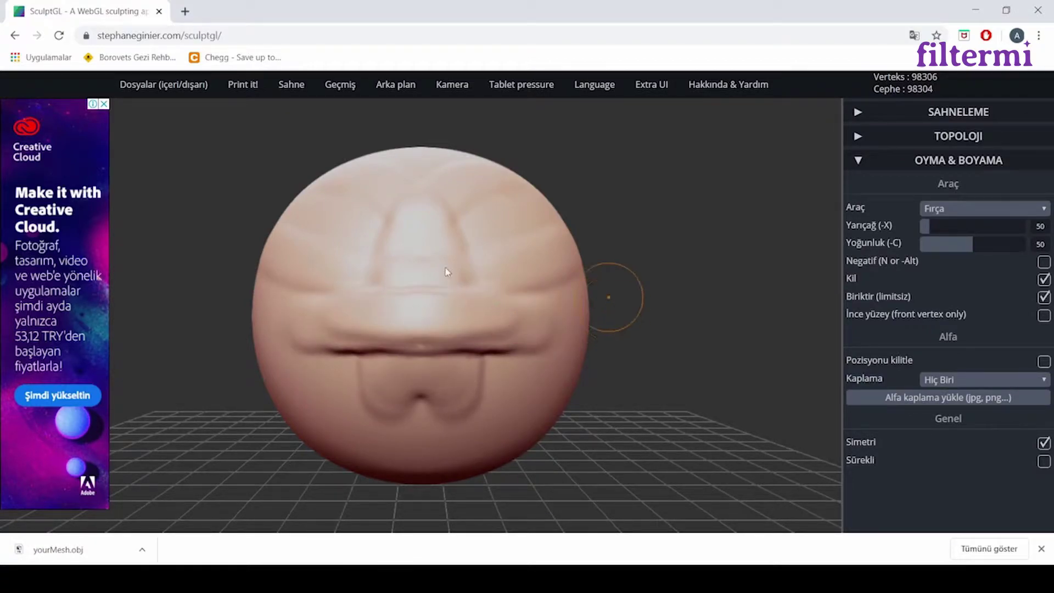
Step: With the Taşı (Move) tool, drag the upper face down over the mouth and orbit to inspect
{"action": "left_click", "coordinate": [962, 208]}
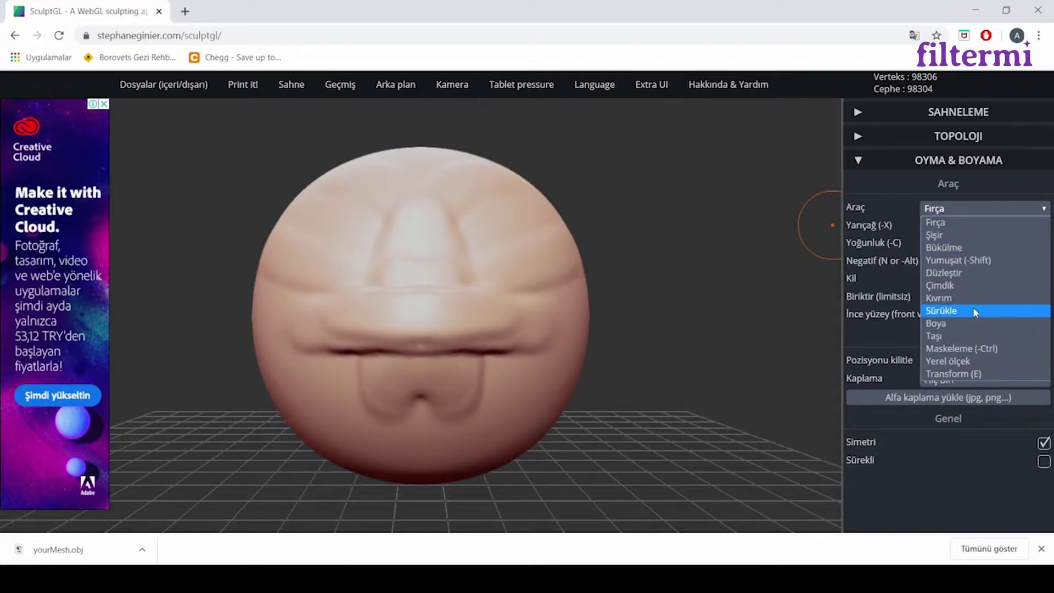
{"action": "left_click", "coordinate": [962, 336]}
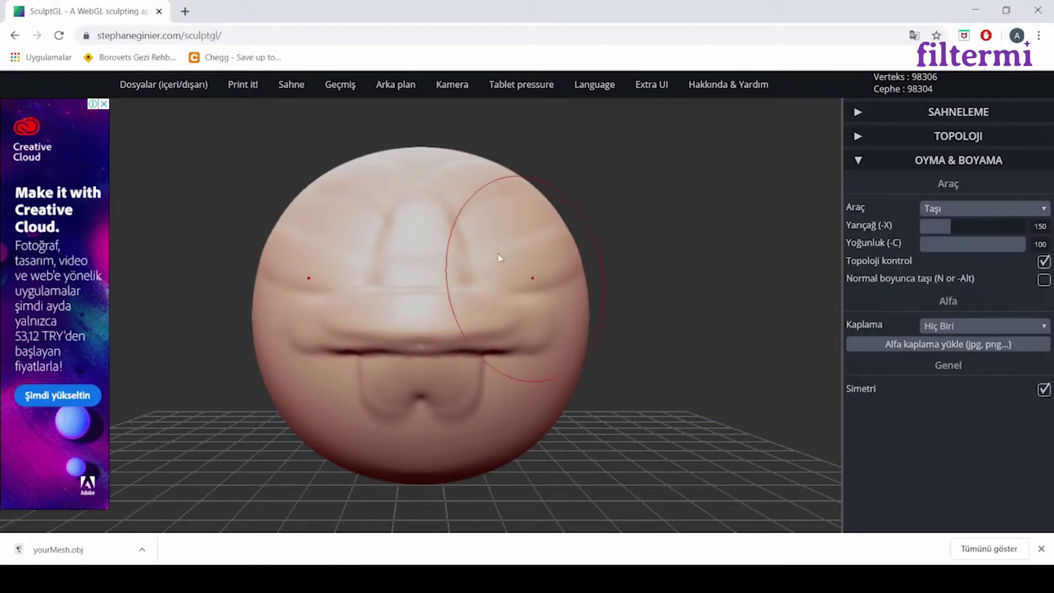
{"action": "left_click_drag", "start_coordinate": [419, 278], "coordinate": [487, 308]}
{"action": "right_click_drag", "start_coordinate": [487, 308], "coordinate": [281, 346]}
{"action": "mouse_move", "coordinate": [536, 283]}
{"action": "right_mouse_down"}
{"action": "mouse_move", "coordinate": [627, 249]}
{"action": "mouse_move", "coordinate": [614, 249]}
{"action": "right_mouse_up"}
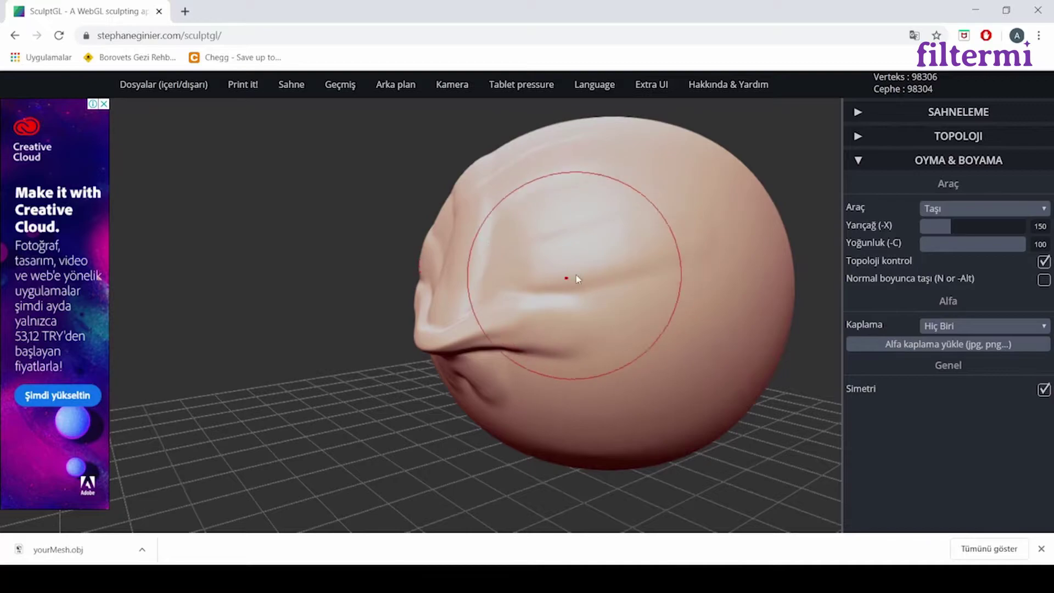
{"action": "mouse_move", "coordinate": [570, 337]}
{"action": "right_mouse_down"}
{"action": "mouse_move", "coordinate": [796, 285]}
{"action": "mouse_move", "coordinate": [567, 336]}
{"action": "mouse_move", "coordinate": [430, 352]}
{"action": "mouse_move", "coordinate": [586, 330]}
{"action": "mouse_move", "coordinate": [765, 264]}
{"action": "right_mouse_up"}
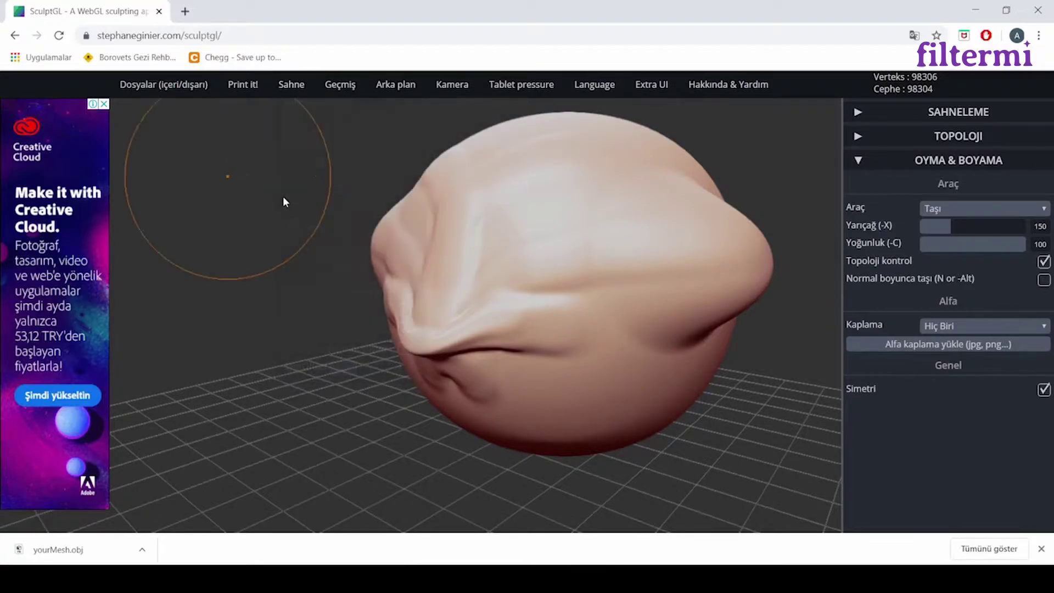
Step: Clear the scene via Sahne > Sahneyi temizle and confirm with Tamam
{"action": "mouse_move", "coordinate": [298, 83]}
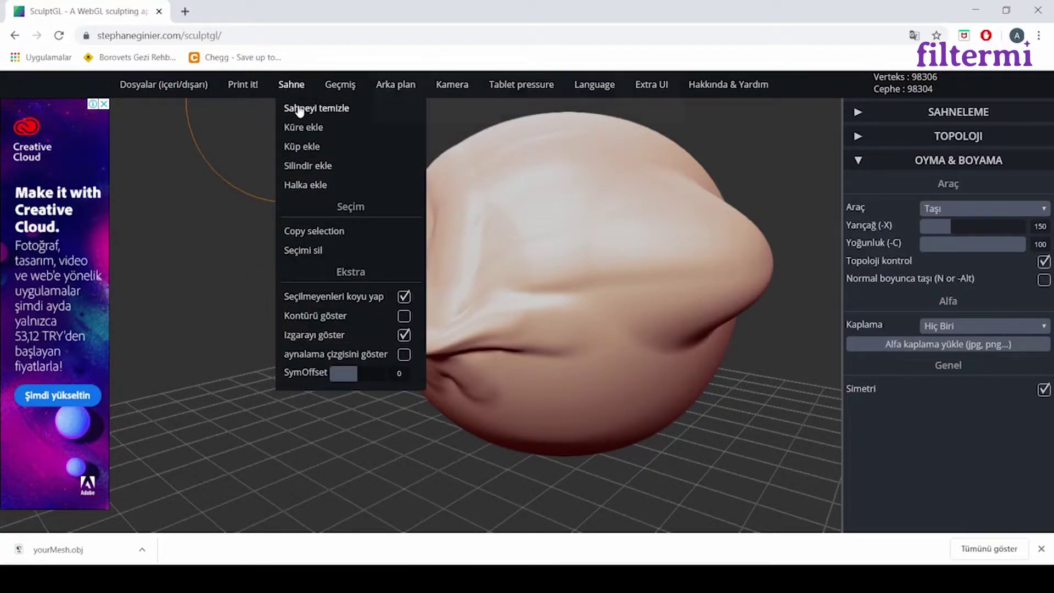
{"action": "left_click", "coordinate": [297, 108]}
{"action": "left_click", "coordinate": [590, 112]}
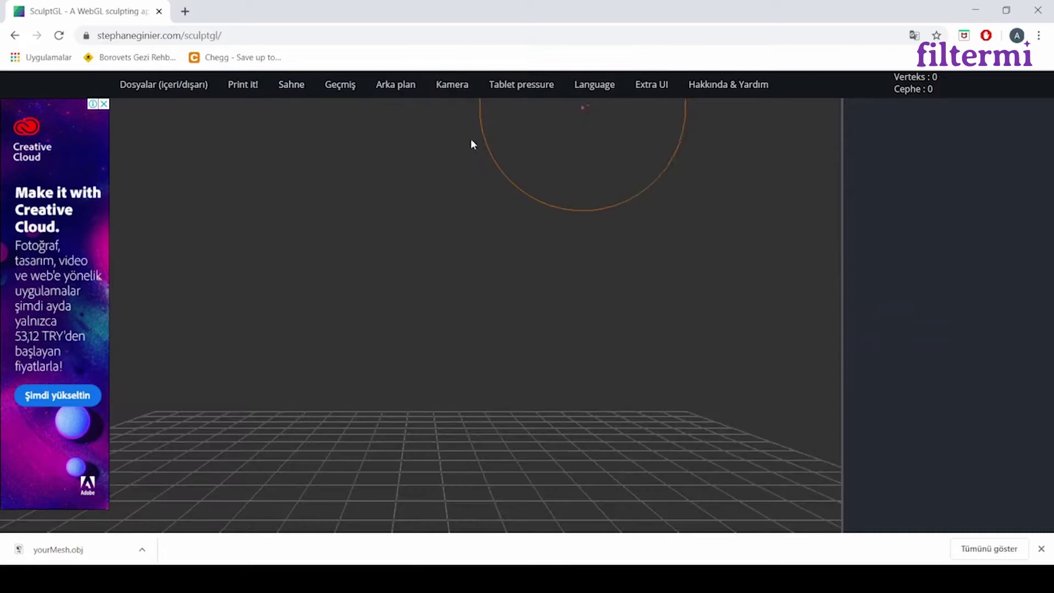
Step: Import faceMesh.obj from the FaceAssets > Mesh folder
{"action": "mouse_move", "coordinate": [161, 88]}
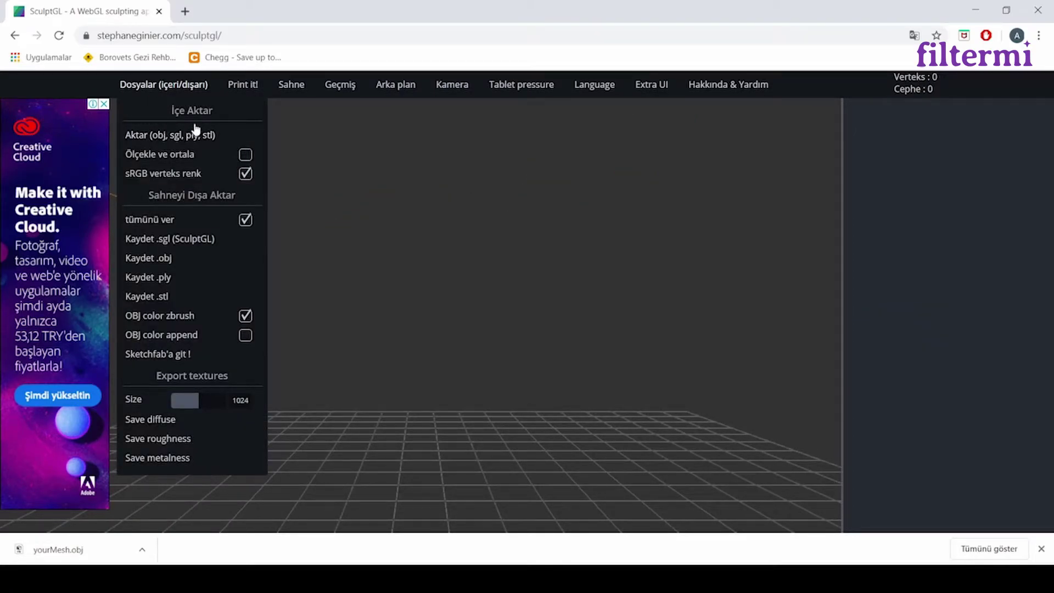
{"action": "left_click", "coordinate": [177, 138]}
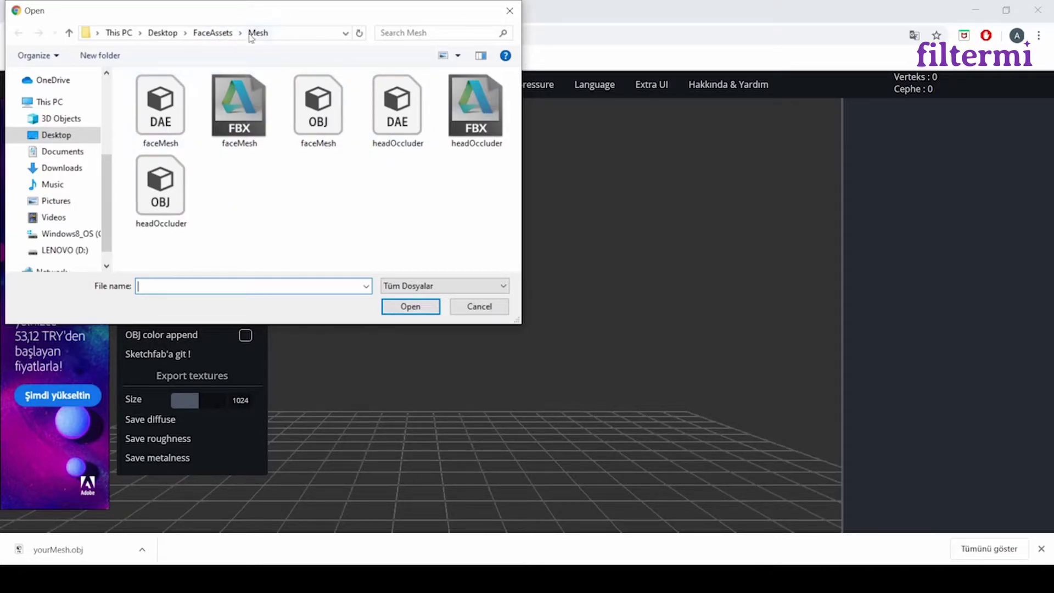
{"action": "left_click", "coordinate": [69, 32]}
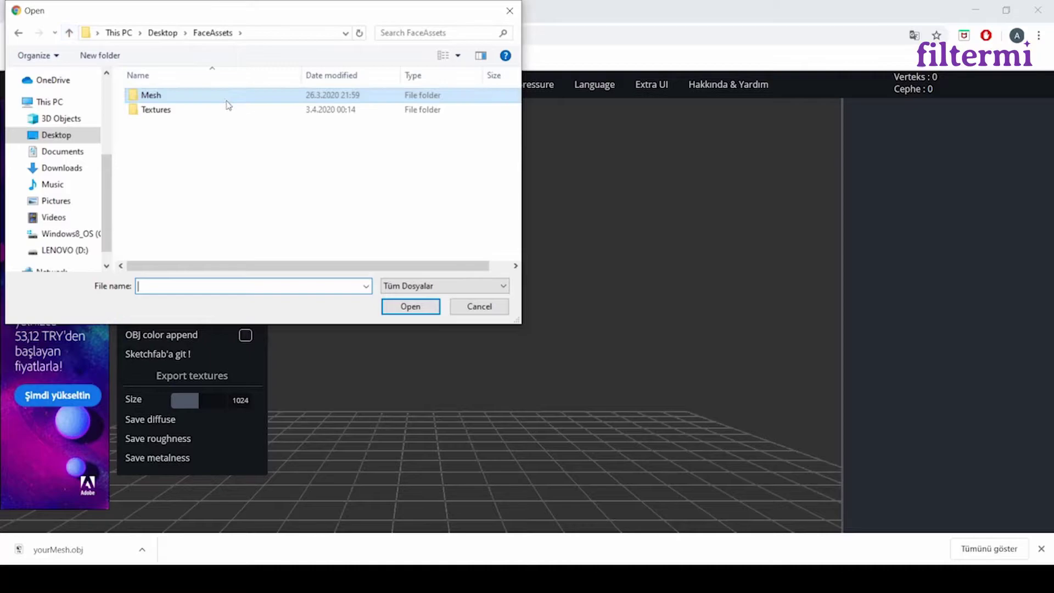
{"action": "double_click", "coordinate": [191, 97]}
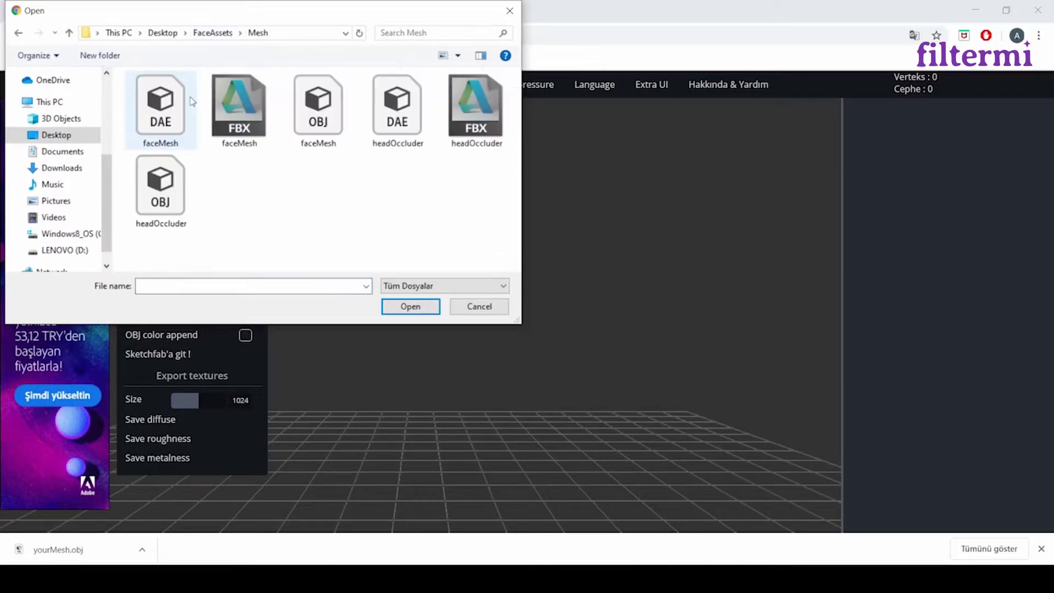
{"action": "double_click", "coordinate": [320, 121]}
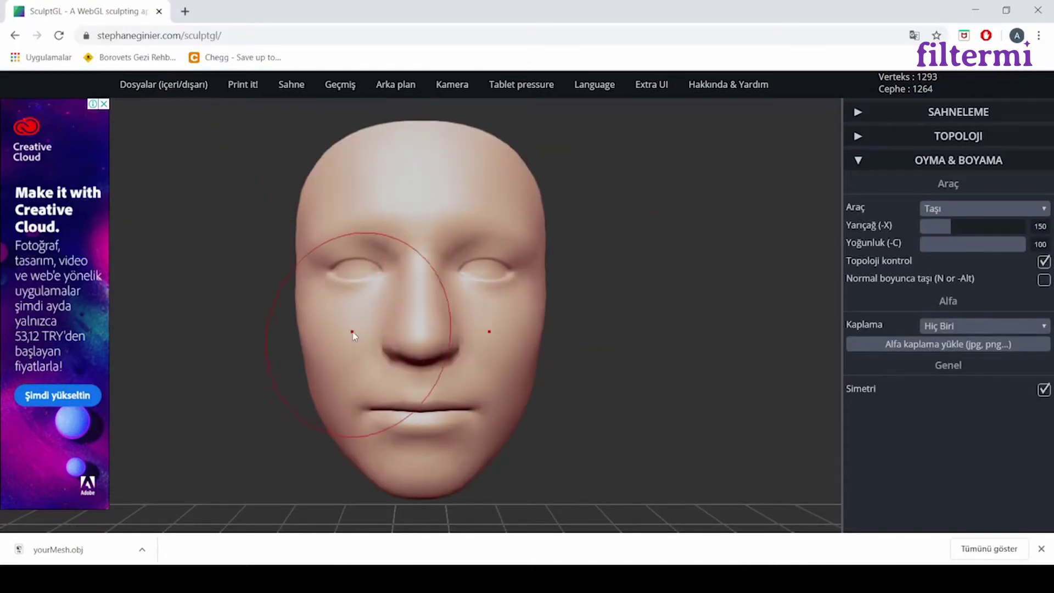
Step: Using Taşı with symmetry, pull the cheeks and jaw outward to widen the lower face
{"action": "mouse_move", "coordinate": [353, 335]}
{"action": "right_mouse_down"}
{"action": "mouse_move", "coordinate": [551, 341]}
{"action": "mouse_move", "coordinate": [341, 381]}
{"action": "mouse_move", "coordinate": [321, 325]}
{"action": "mouse_move", "coordinate": [314, 334]}
{"action": "mouse_move", "coordinate": [328, 295]}
{"action": "right_mouse_up"}
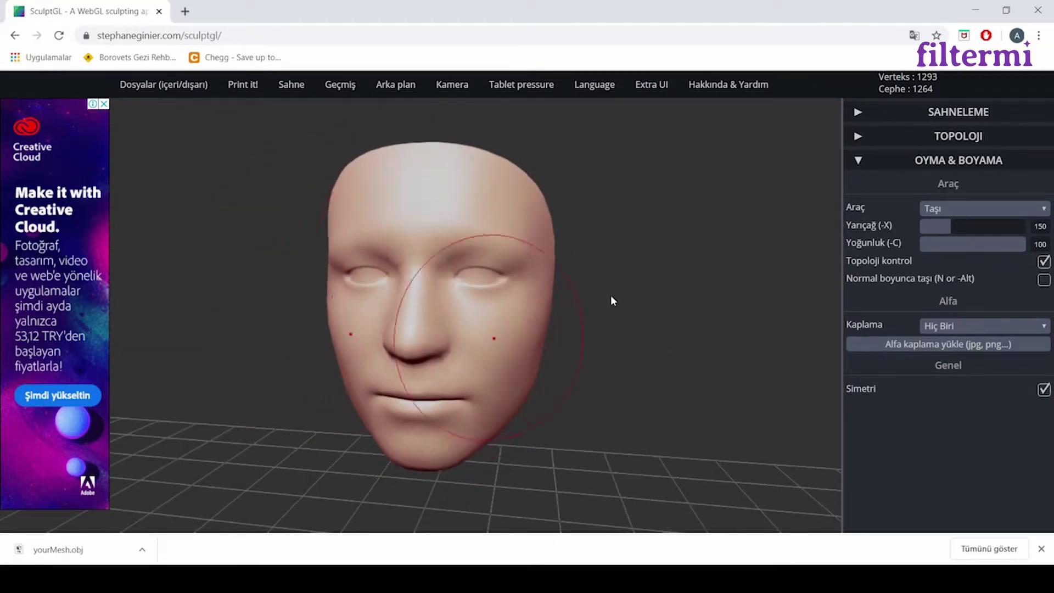
{"action": "left_click", "coordinate": [960, 207]}
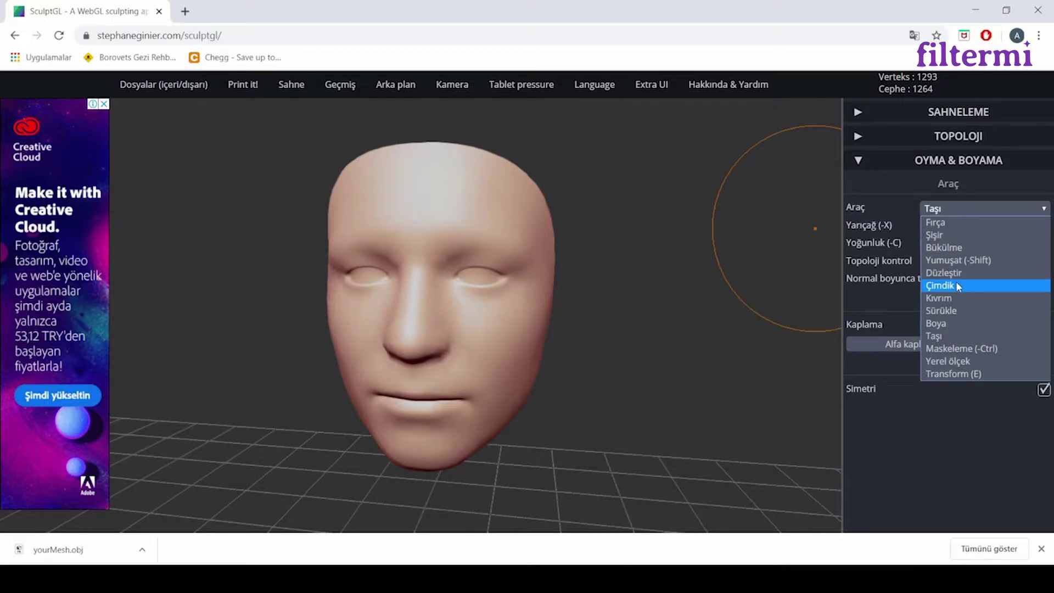
{"action": "left_click", "coordinate": [950, 335]}
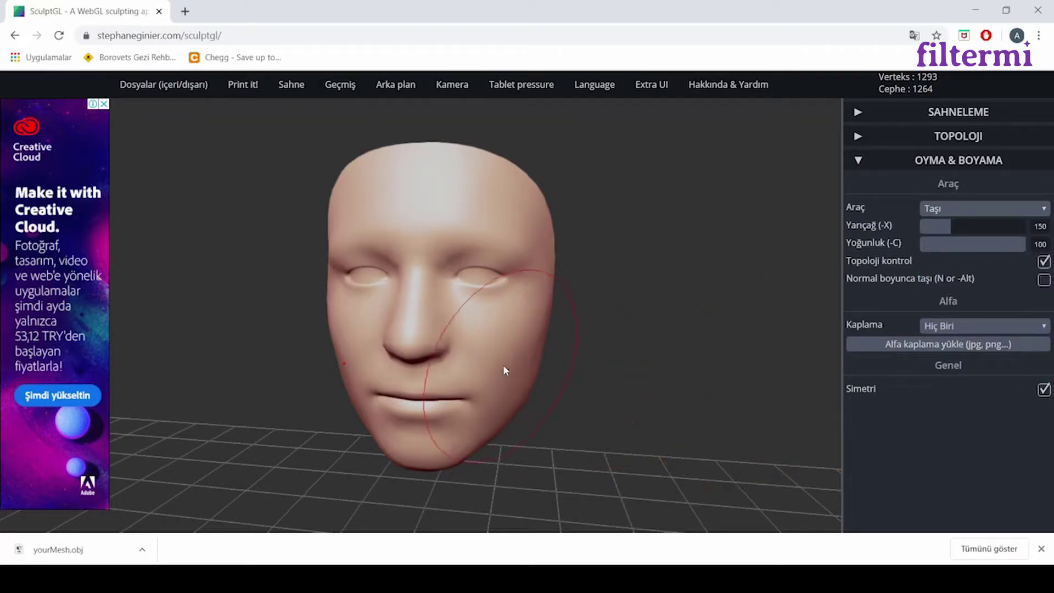
{"action": "mouse_move", "coordinate": [512, 346]}
{"action": "left_mouse_down"}
{"action": "mouse_move", "coordinate": [550, 347]}
{"action": "mouse_move", "coordinate": [538, 348]}
{"action": "left_mouse_up"}
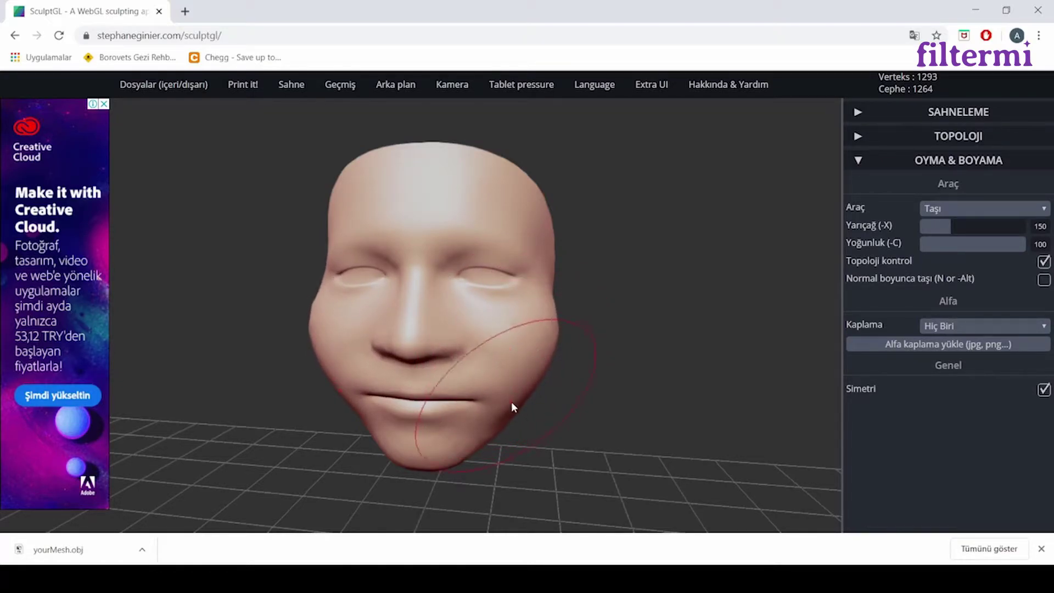
{"action": "left_click_drag", "start_coordinate": [514, 405], "coordinate": [532, 406]}
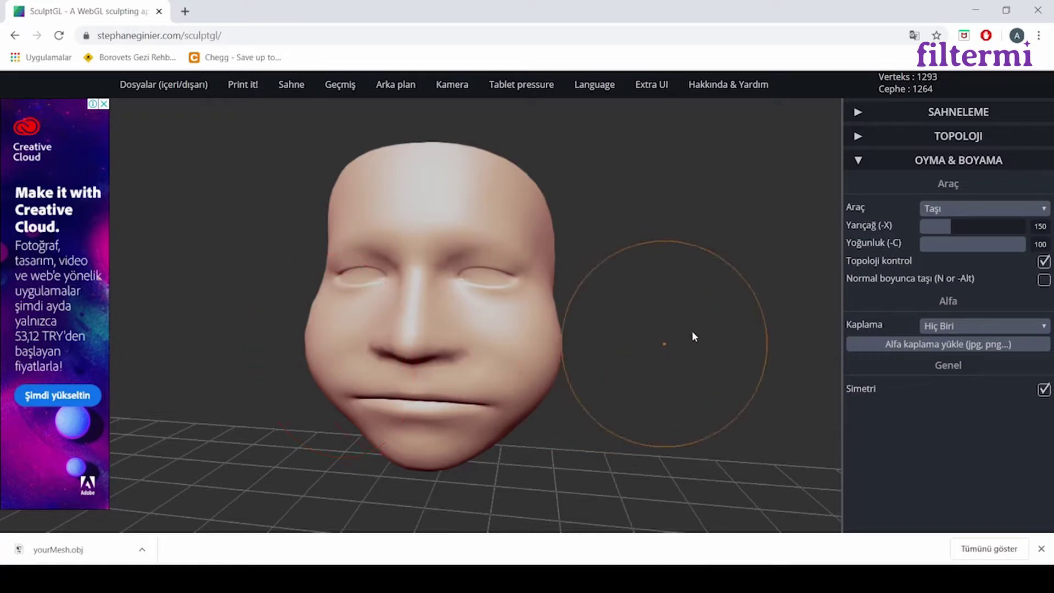
Step: Inflate both cheeks with the Şişir brush
{"action": "left_click", "coordinate": [939, 209]}
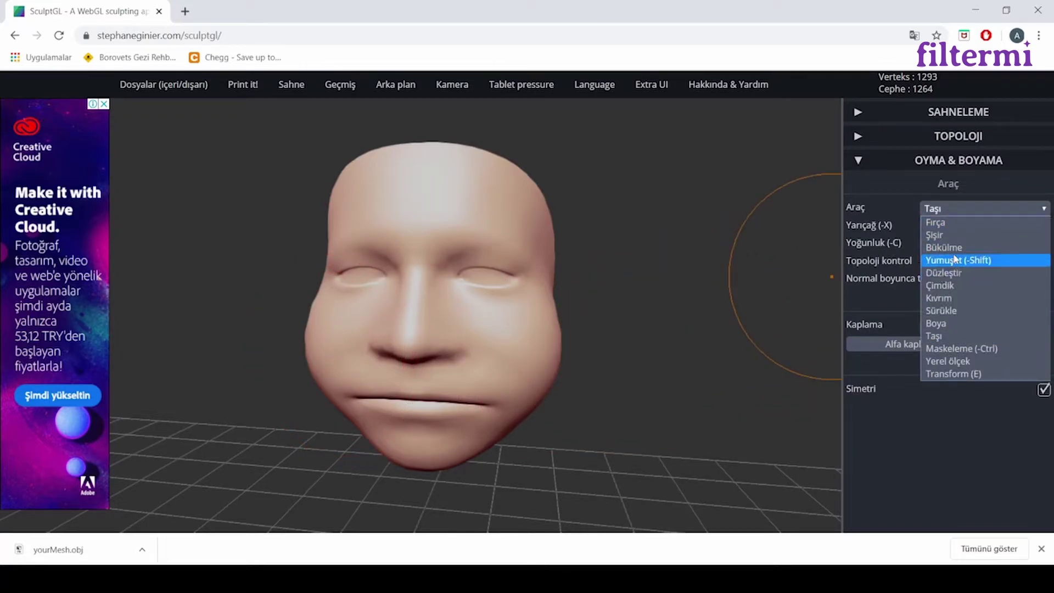
{"action": "left_click", "coordinate": [958, 237]}
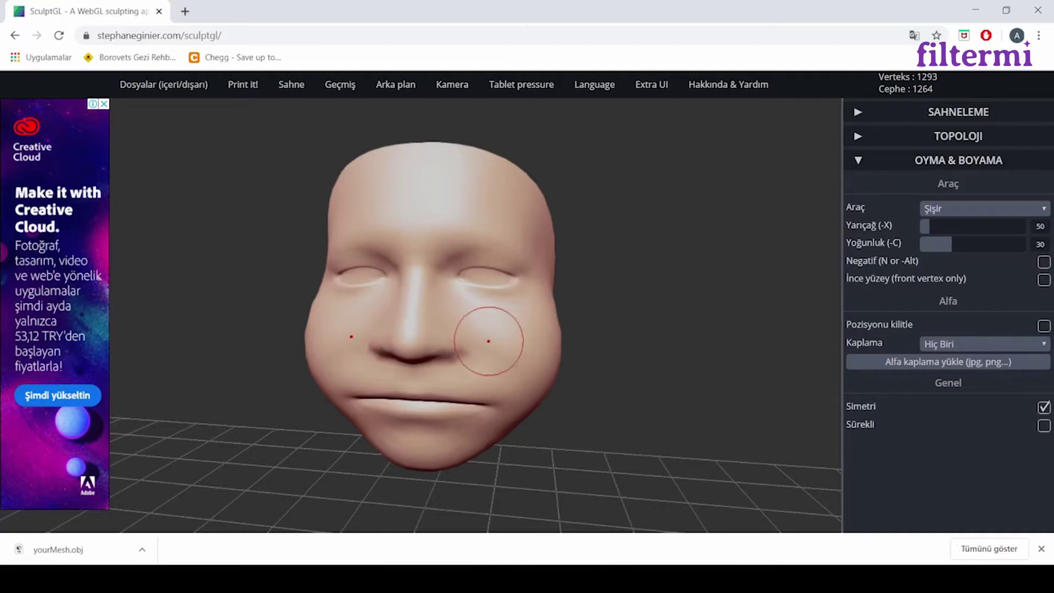
{"action": "mouse_move", "coordinate": [487, 346]}
{"action": "left_mouse_down"}
{"action": "mouse_move", "coordinate": [469, 390]}
{"action": "mouse_move", "coordinate": [494, 344]}
{"action": "mouse_move", "coordinate": [497, 309]}
{"action": "mouse_move", "coordinate": [487, 373]}
{"action": "mouse_move", "coordinate": [489, 352]}
{"action": "left_mouse_up"}
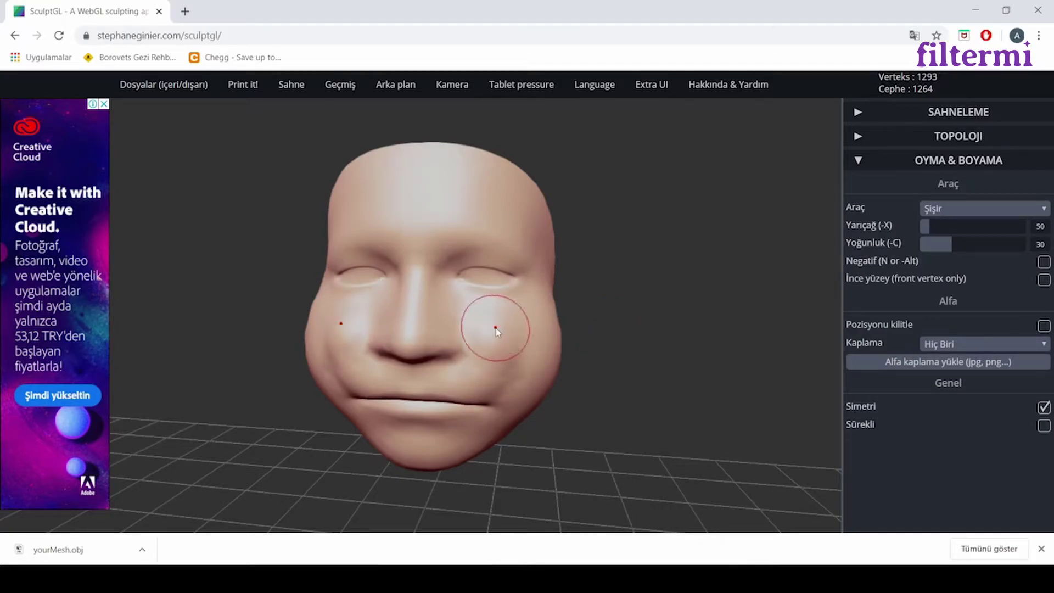
{"action": "key", "text": "ctrl"}
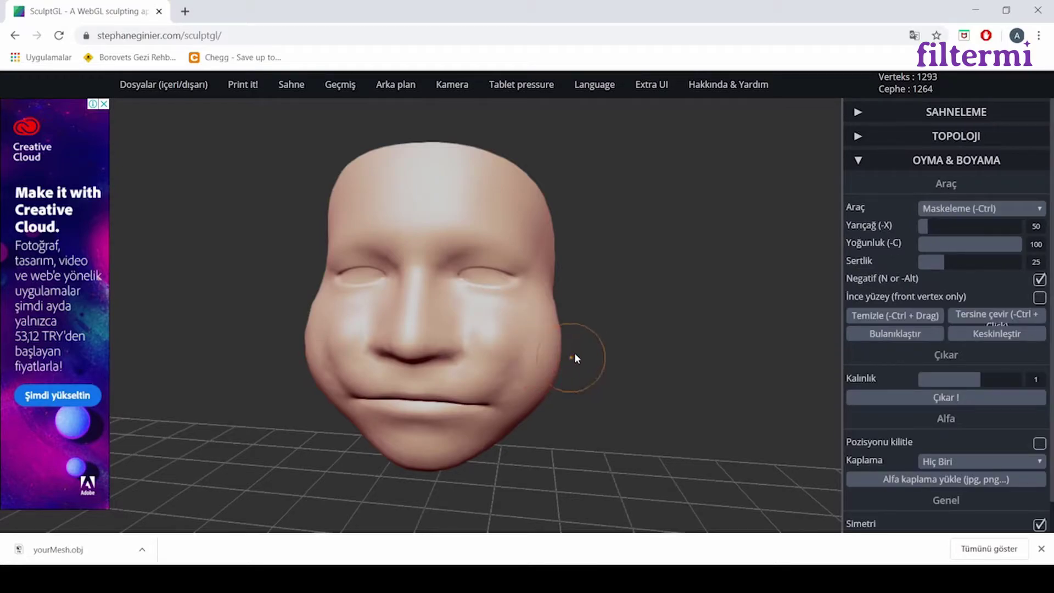
Step: Try a Büküme twist on the cheeks, undo it, then select the Çimdik pinch brush
{"action": "left_click", "coordinate": [991, 209]}
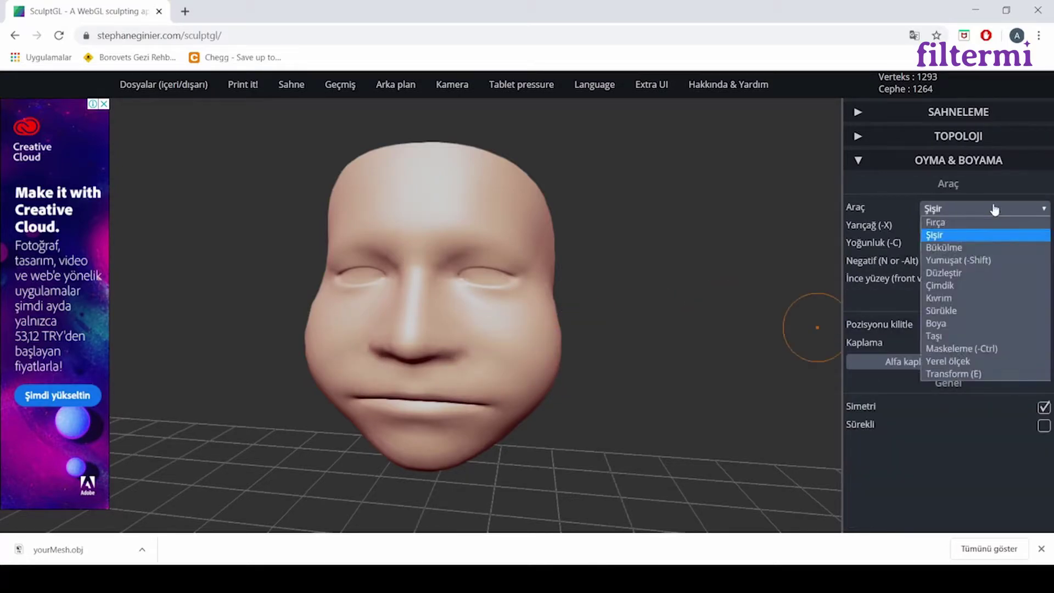
{"action": "left_click", "coordinate": [979, 247]}
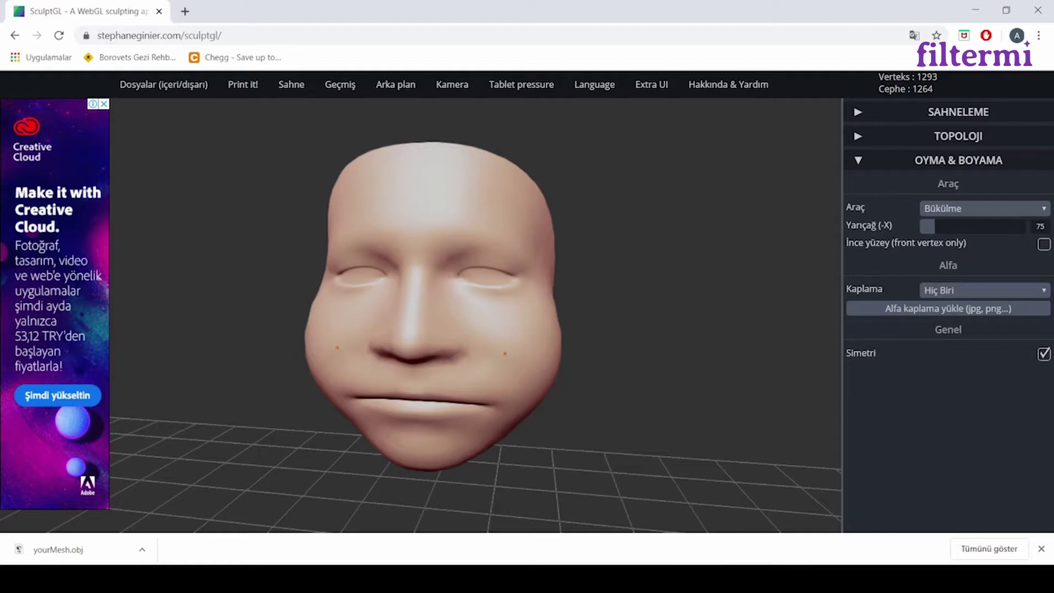
{"action": "mouse_move", "coordinate": [531, 394]}
{"action": "left_mouse_down"}
{"action": "mouse_move", "coordinate": [580, 295]}
{"action": "mouse_move", "coordinate": [573, 256]}
{"action": "mouse_move", "coordinate": [544, 236]}
{"action": "mouse_move", "coordinate": [452, 325]}
{"action": "left_mouse_up"}
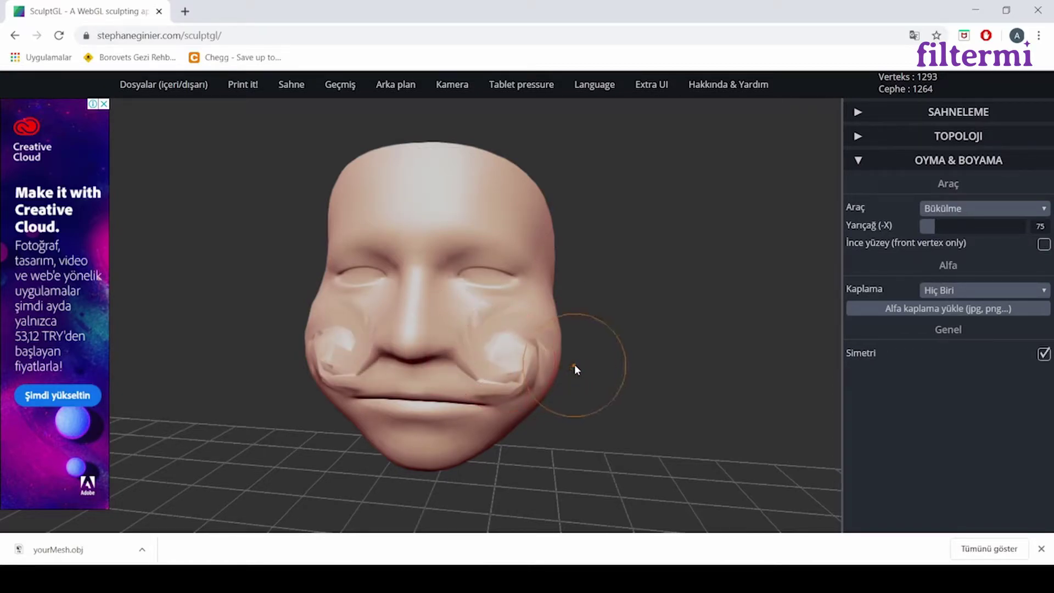
{"action": "key", "text": "ctrl+z"}
{"action": "left_click", "coordinate": [979, 209]}
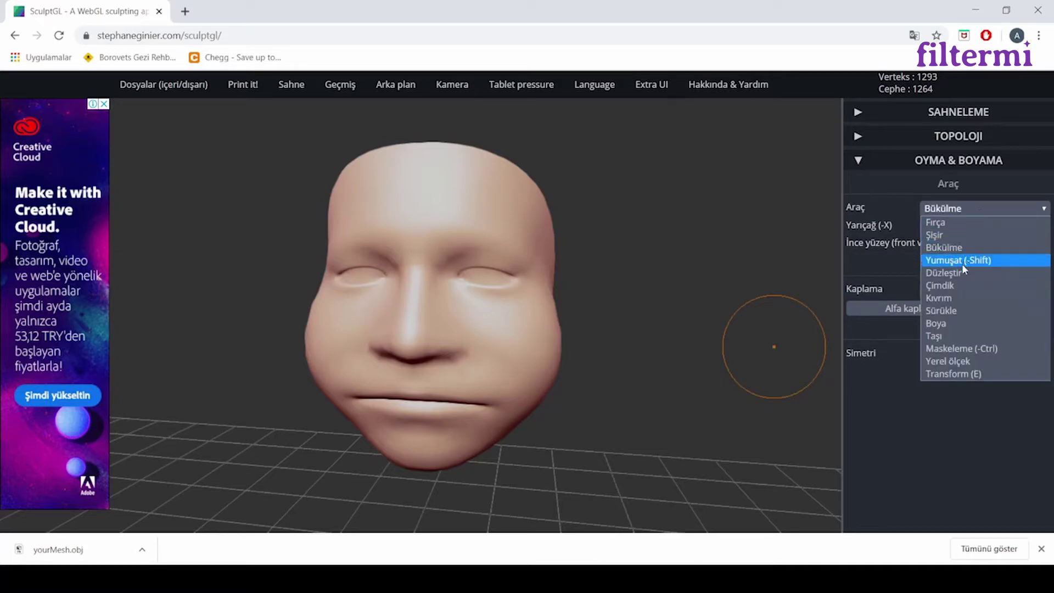
{"action": "left_click", "coordinate": [955, 285]}
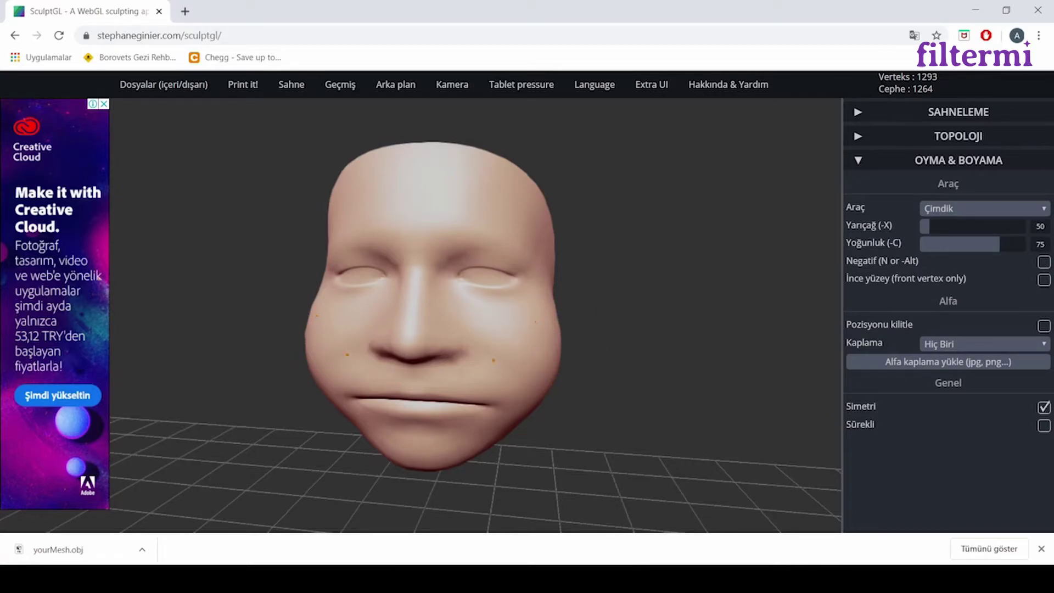
Step: Return to a frontal view and drag the Çimdik brush up the nose to sharpen its bridge
{"action": "right_click_drag", "start_coordinate": [527, 348], "coordinate": [484, 357]}
{"action": "scroll", "coordinate": [522, 356], "scroll_direction": "up", "scroll_amount": 3}
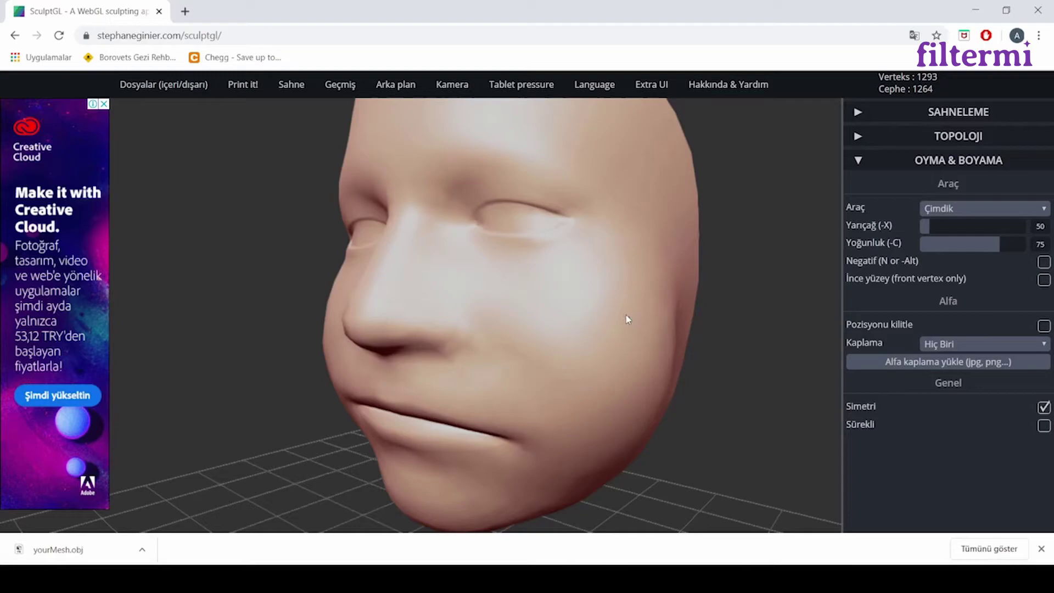
{"action": "scroll", "coordinate": [576, 364], "scroll_direction": "down", "scroll_amount": 3}
{"action": "right_click_drag", "start_coordinate": [576, 364], "coordinate": [586, 362]}
{"action": "scroll", "coordinate": [567, 372], "scroll_direction": "down", "scroll_amount": 2}
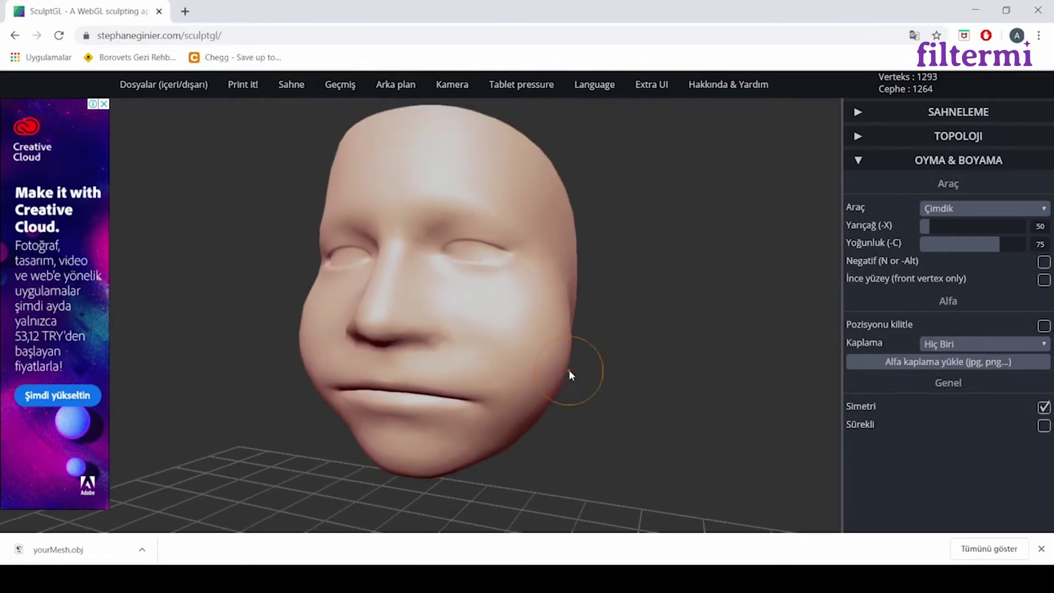
{"action": "key", "text": "ctrl"}
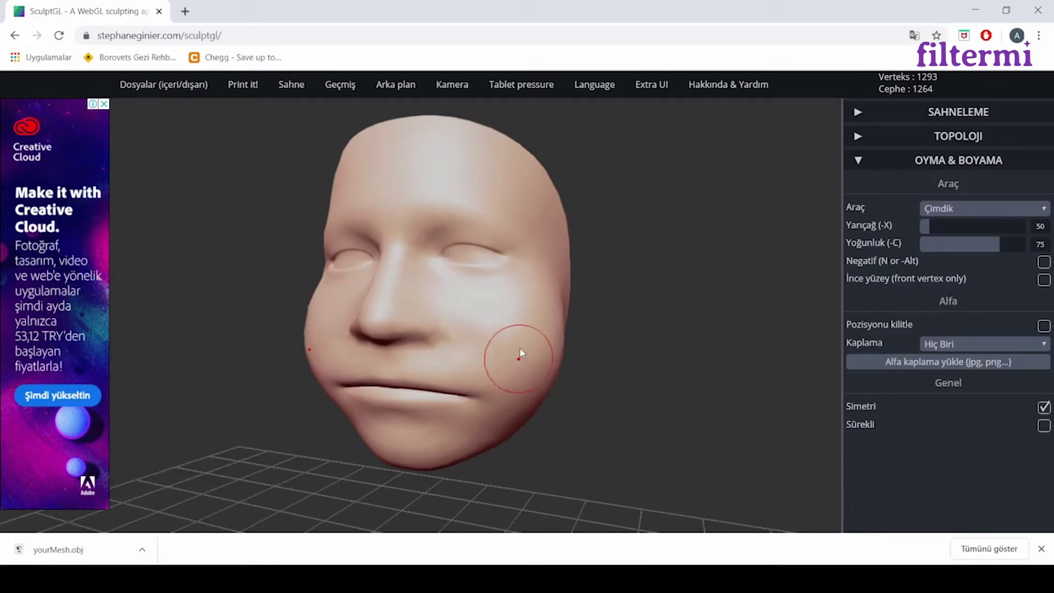
{"action": "left_click", "coordinate": [994, 208]}
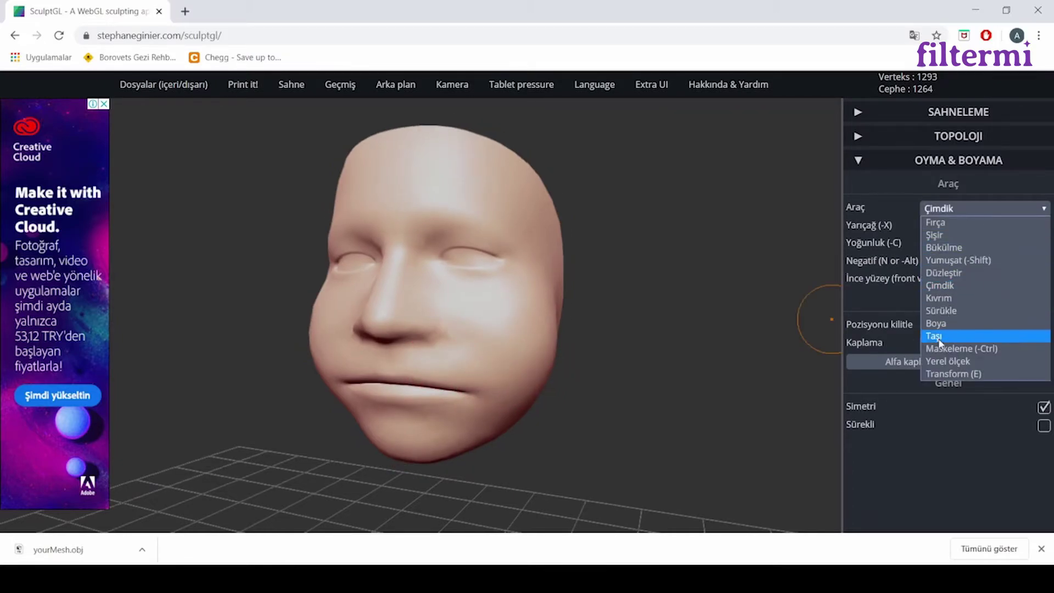
{"action": "key", "text": "Escape"}
{"action": "key", "text": "f"}
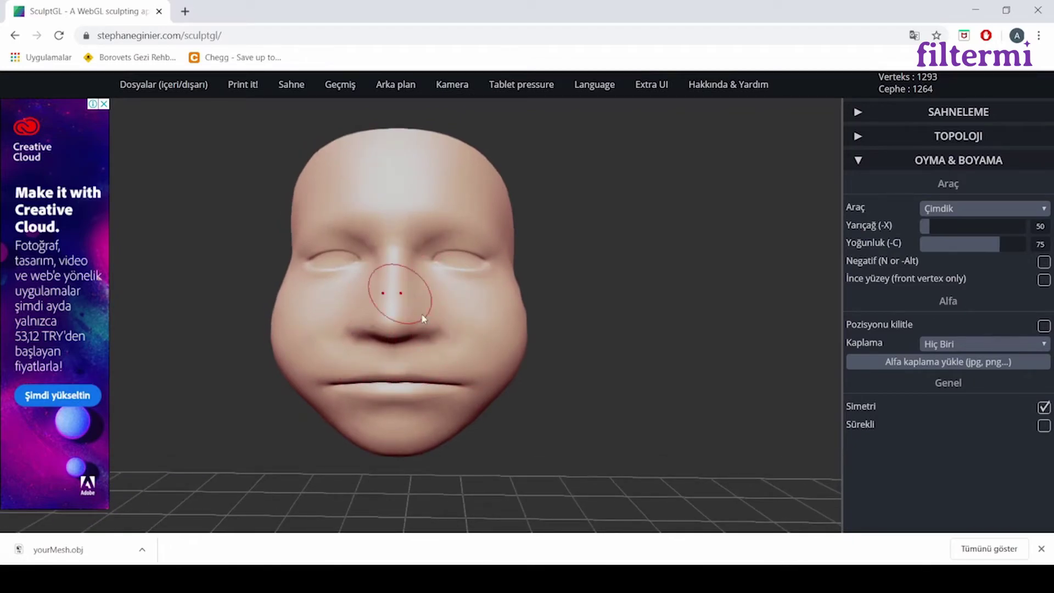
{"action": "mouse_move", "coordinate": [424, 318]}
{"action": "left_mouse_down"}
{"action": "mouse_move", "coordinate": [407, 289]}
{"action": "mouse_move", "coordinate": [377, 286]}
{"action": "mouse_move", "coordinate": [401, 255]}
{"action": "left_mouse_up"}
Step: Export the face mesh with Dosyalar > Kaydet .obj
{"action": "mouse_move", "coordinate": [184, 85]}
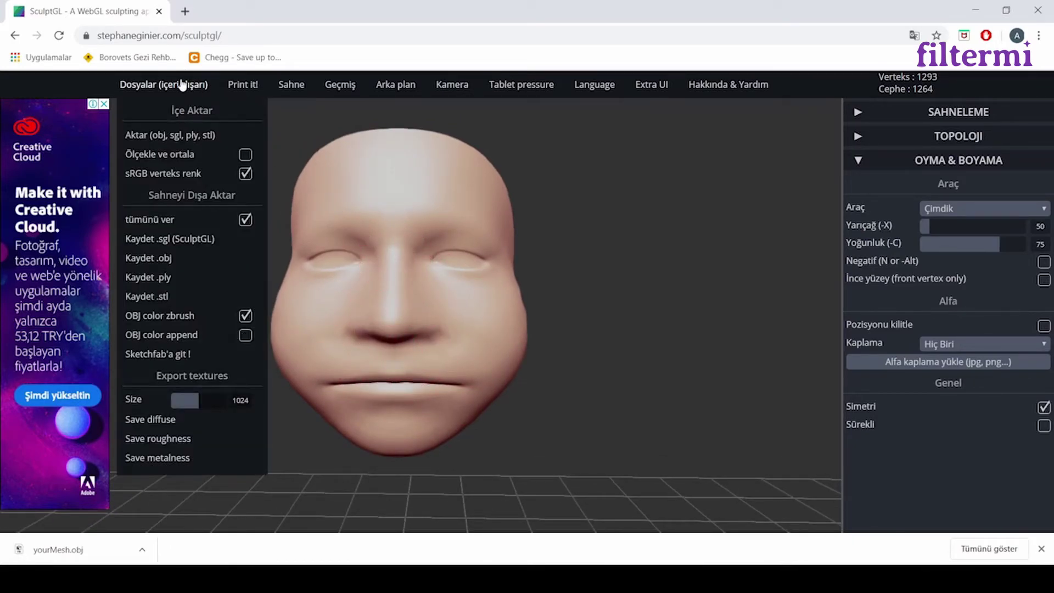
{"action": "left_click", "coordinate": [165, 262]}
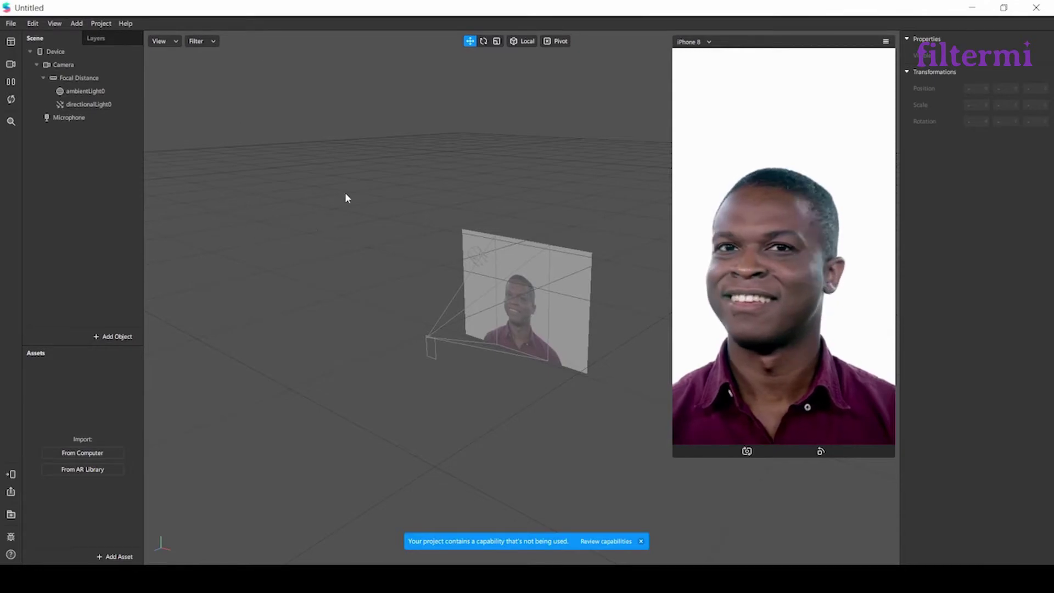
Step: Add a face-tracked Face Mesh from the Scene panel's Add menu
{"action": "right_click", "coordinate": [110, 190]}
{"action": "mouse_move", "coordinate": [125, 200]}
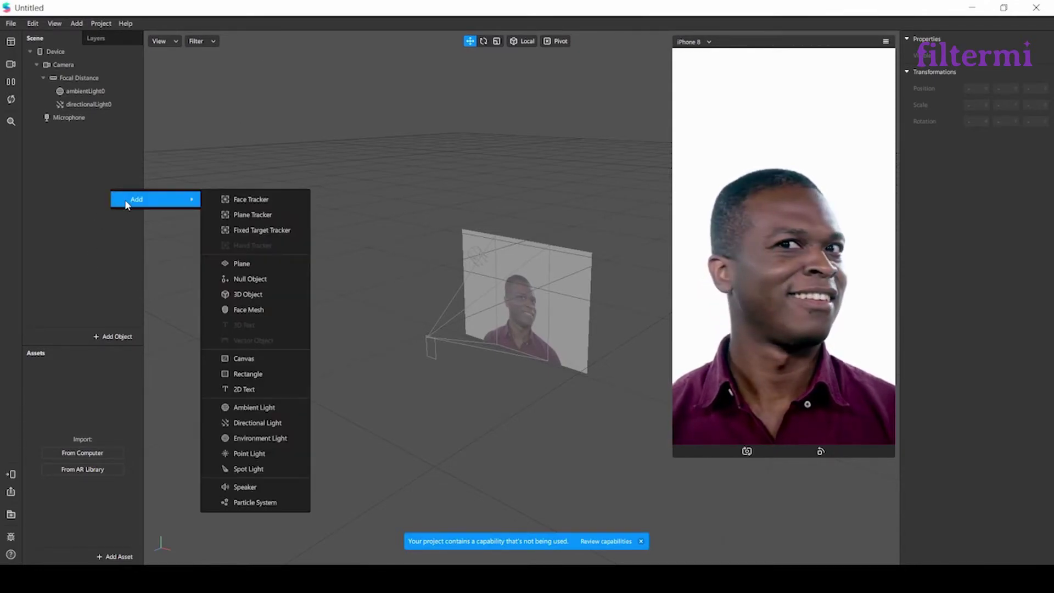
{"action": "left_click", "coordinate": [243, 311]}
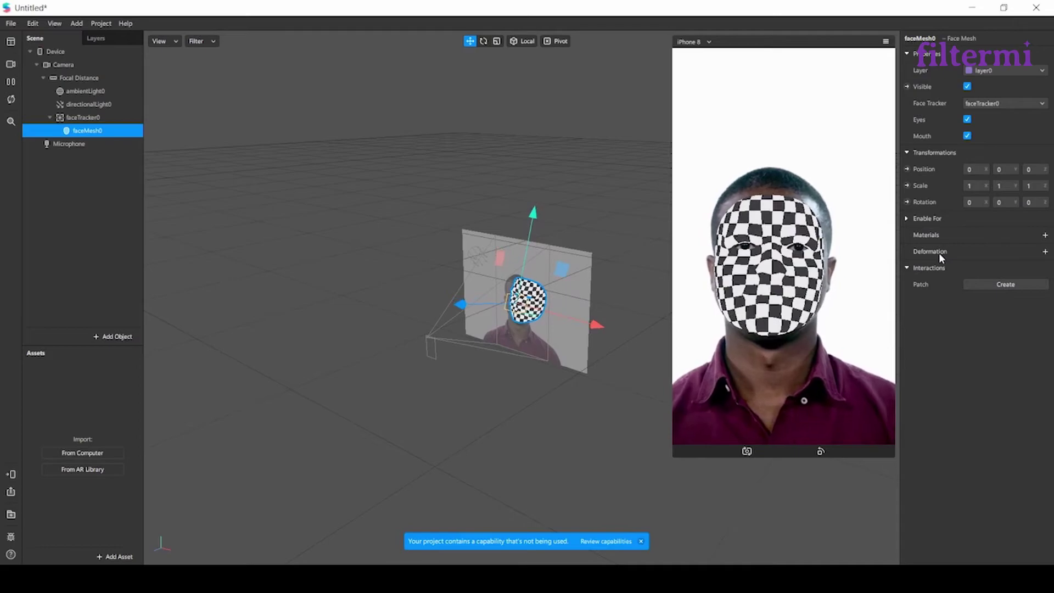
Step: Set the imported yourMesh (1) OBJ as the face mesh's Deformation
{"action": "left_click", "coordinate": [1045, 252]}
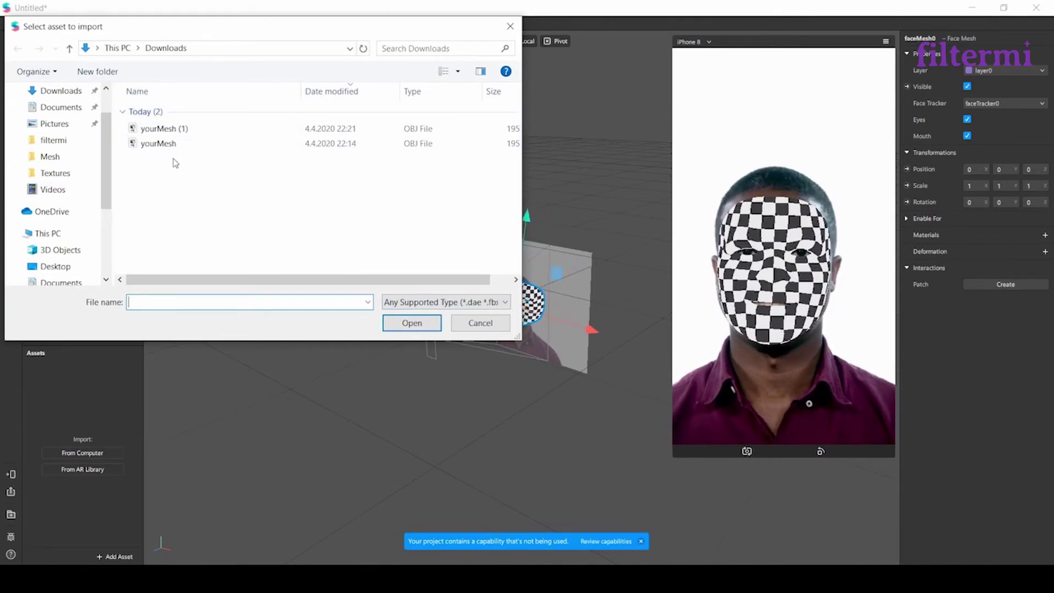
{"action": "double_click", "coordinate": [187, 129]}
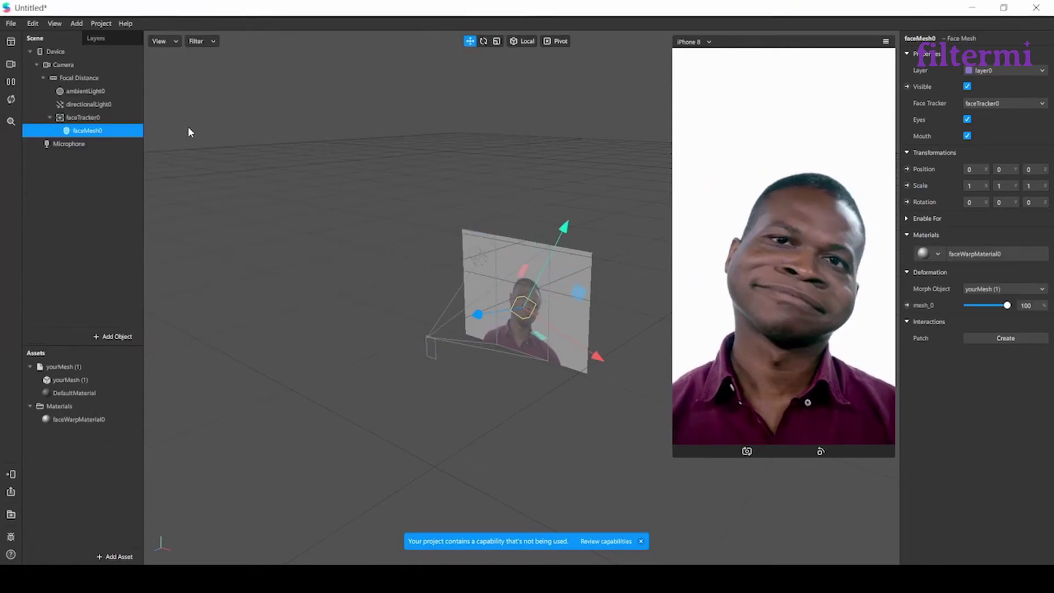